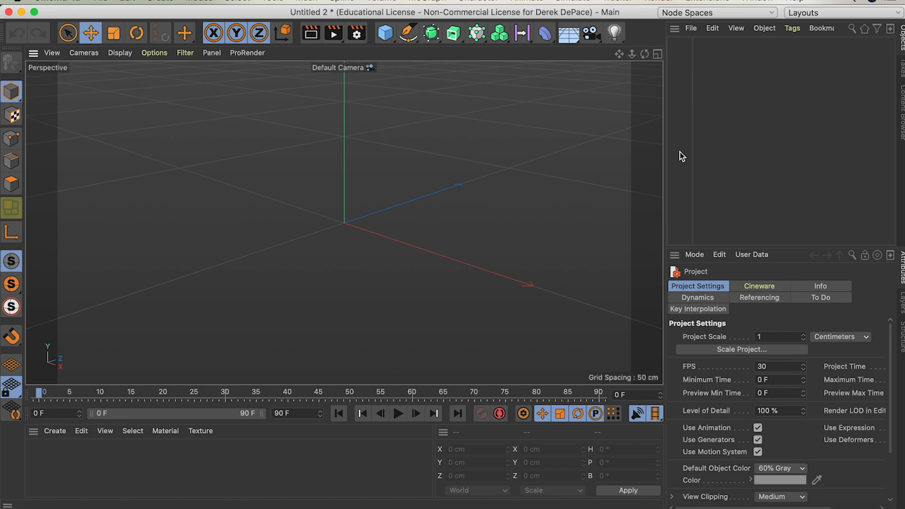
Step: Open the project file WildestVids copy.c4d from the Lightrooms folder and dismiss the missing-plugins notice
key(super+o)
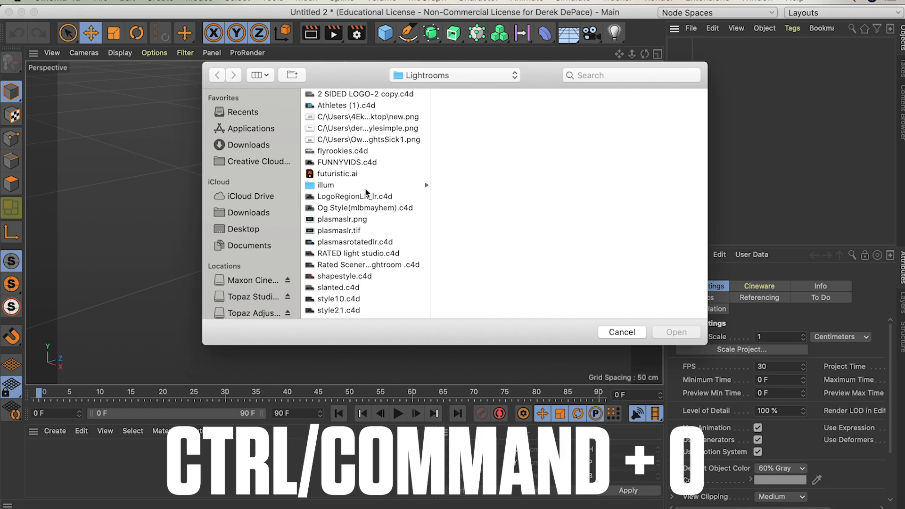
scroll(349, 292, down, 1)
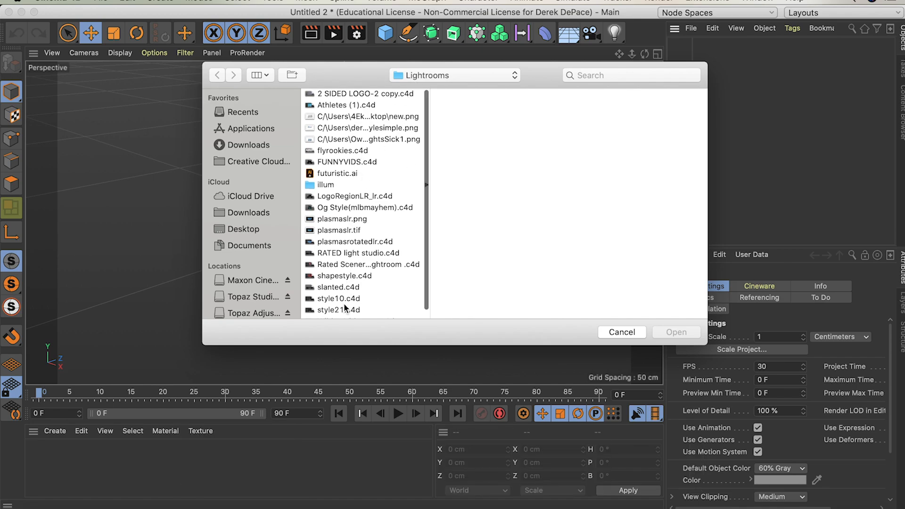
click(344, 308)
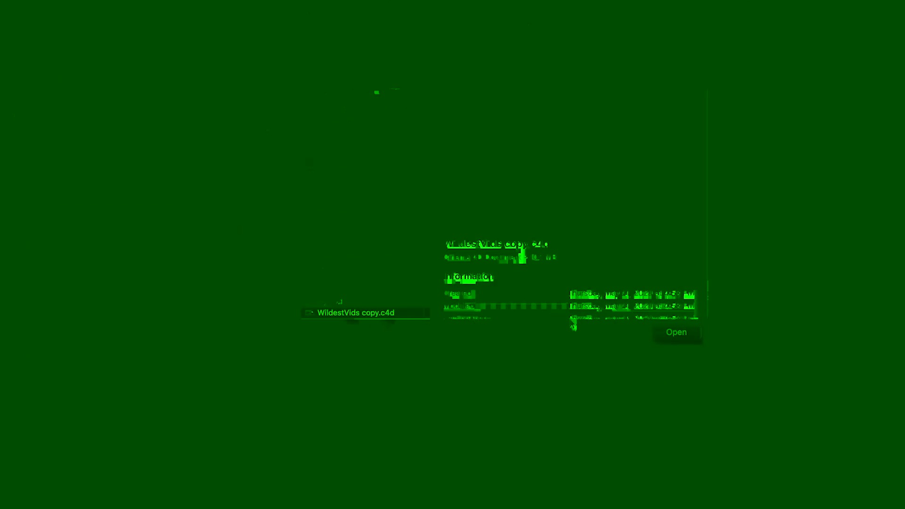
click(675, 333)
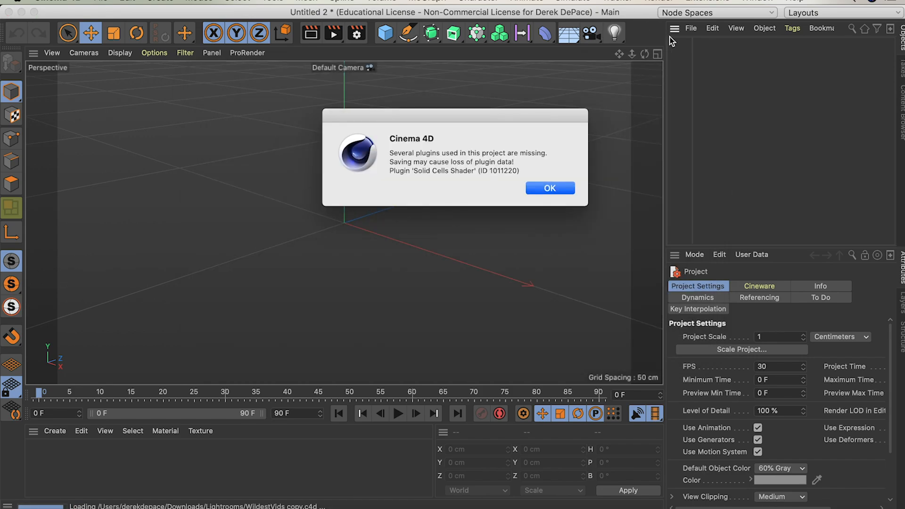
click(551, 187)
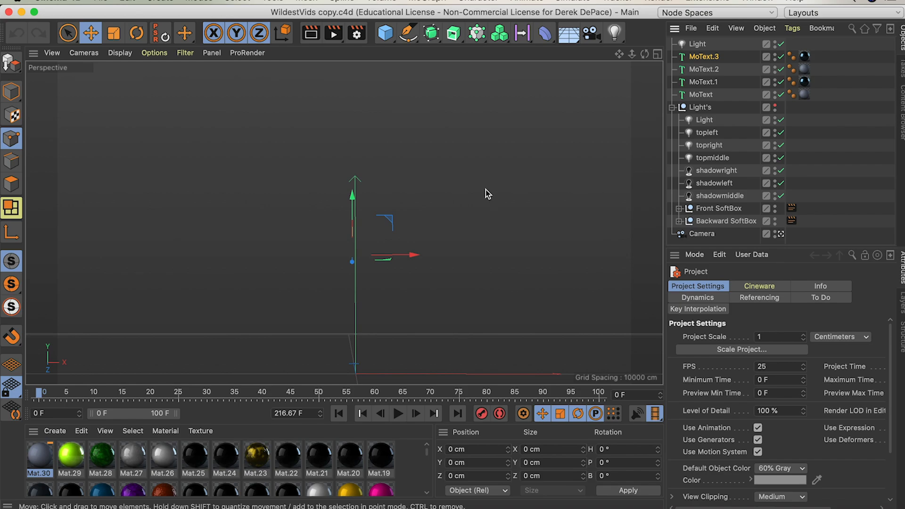
Step: Examine the MoText.2 and MoText.3 text objects and look through the scene's collection of materials
click(711, 69)
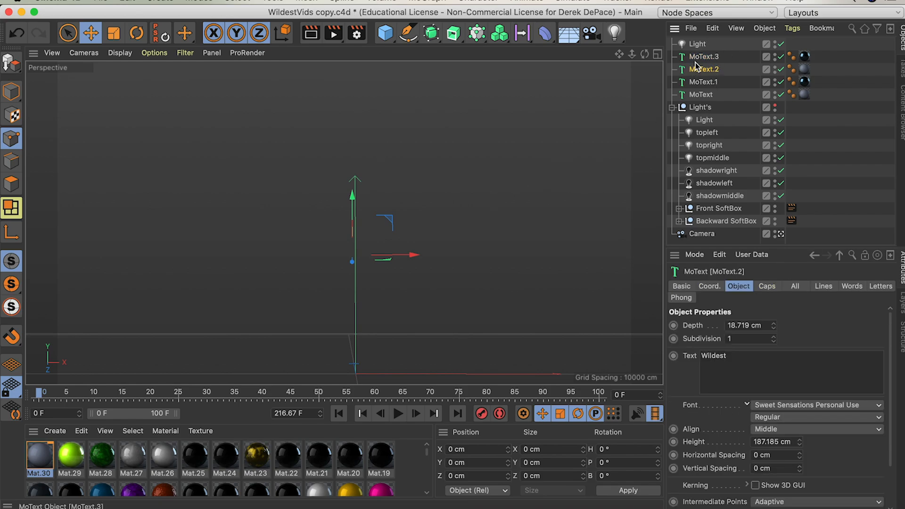
click(698, 57)
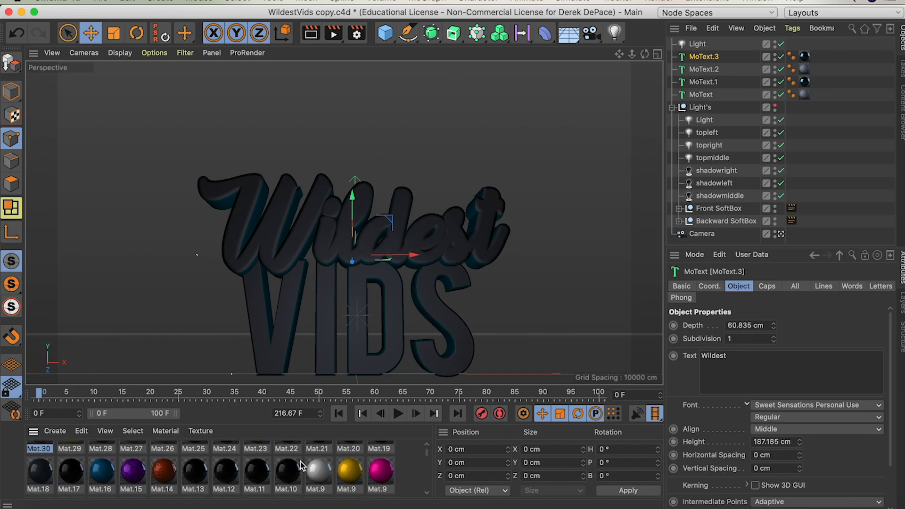
scroll(301, 462, down, 3)
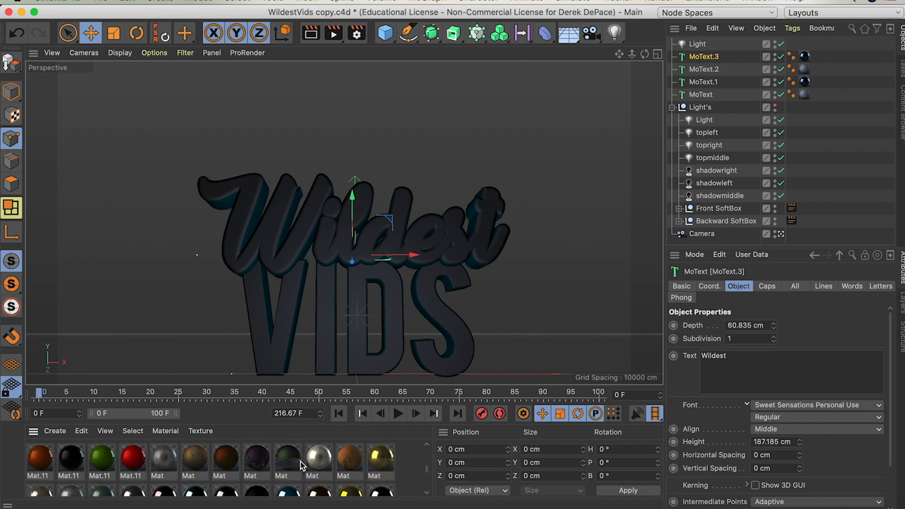
scroll(301, 462, down, 3)
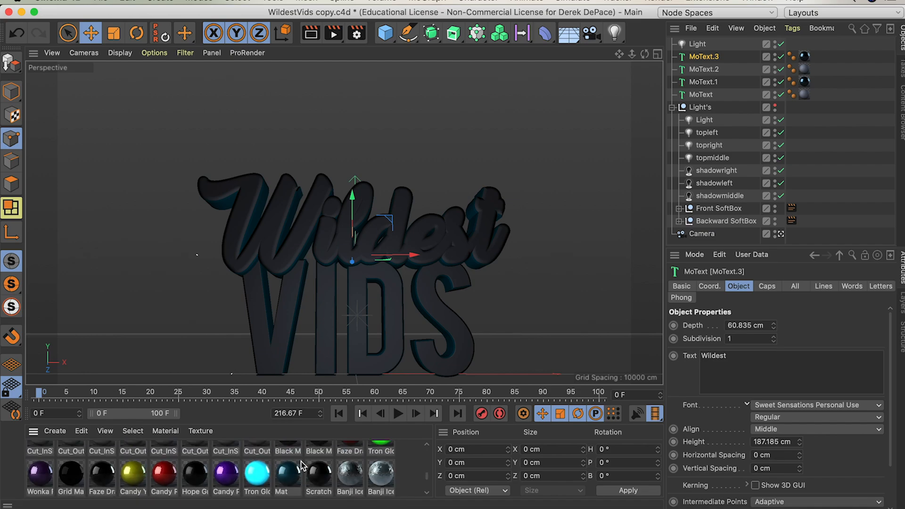
scroll(301, 465, up, 5)
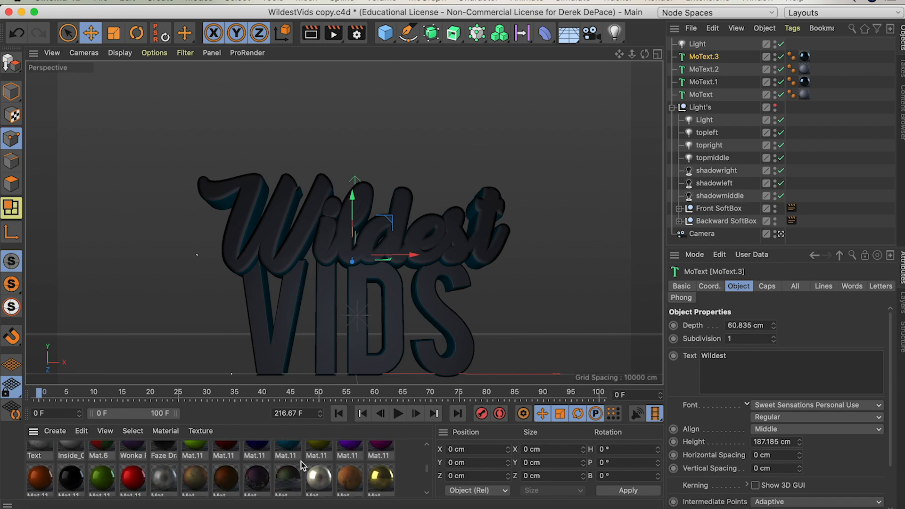
scroll(301, 465, up, 4)
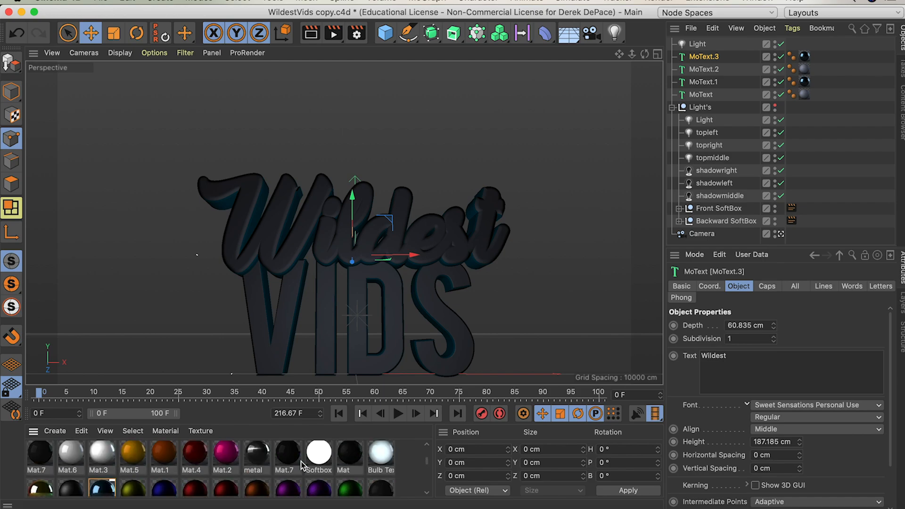
scroll(301, 464, down, 5)
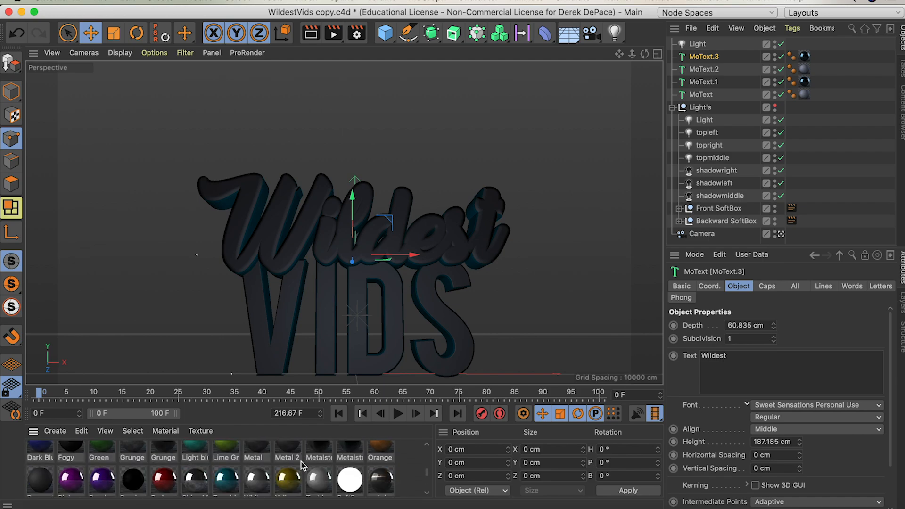
scroll(301, 465, down, 5)
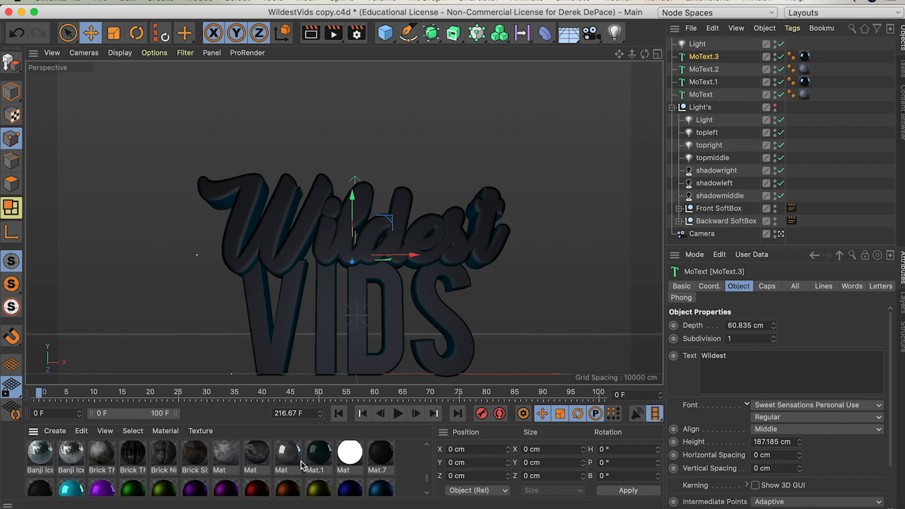
scroll(301, 466, up, 1)
Step: Apply the Rated Sky material to both VIDS text objects, MoText and MoText.1, and to the Wildest object MoText.3
click(263, 468)
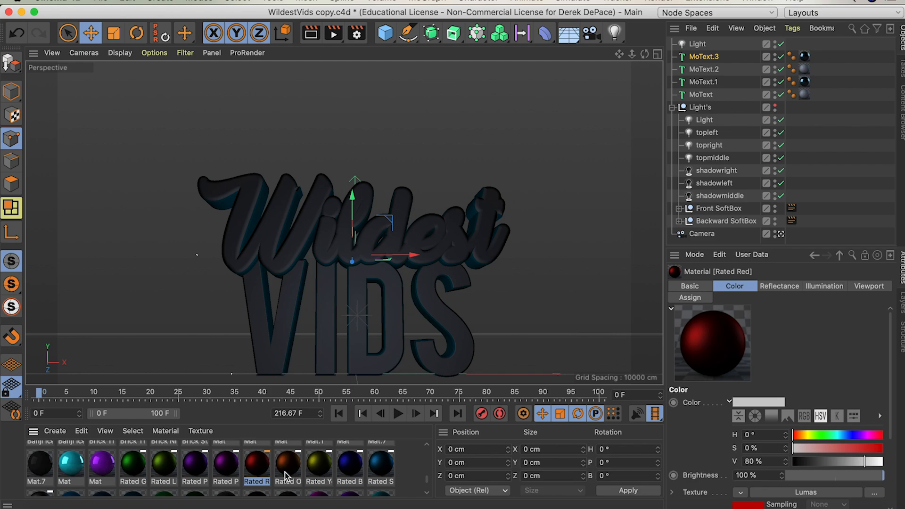
click(386, 465)
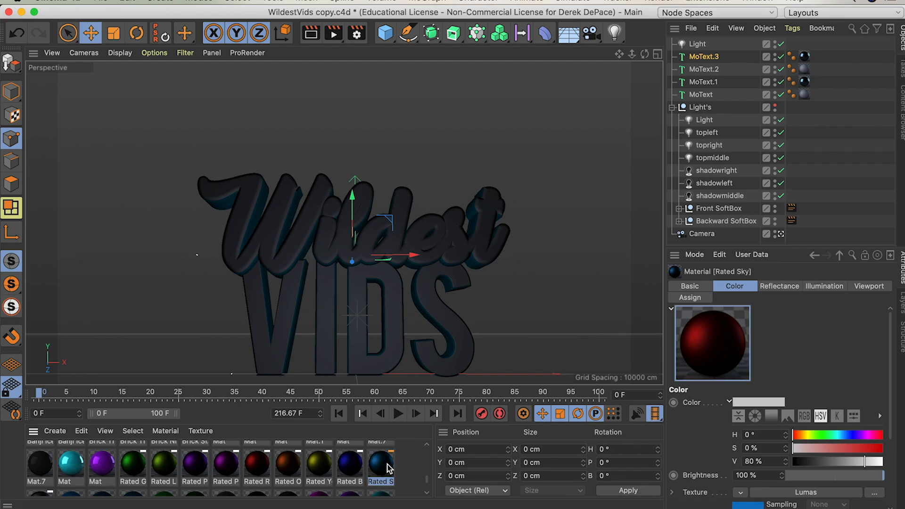
drag(385, 465, 393, 323)
drag(377, 464, 293, 344)
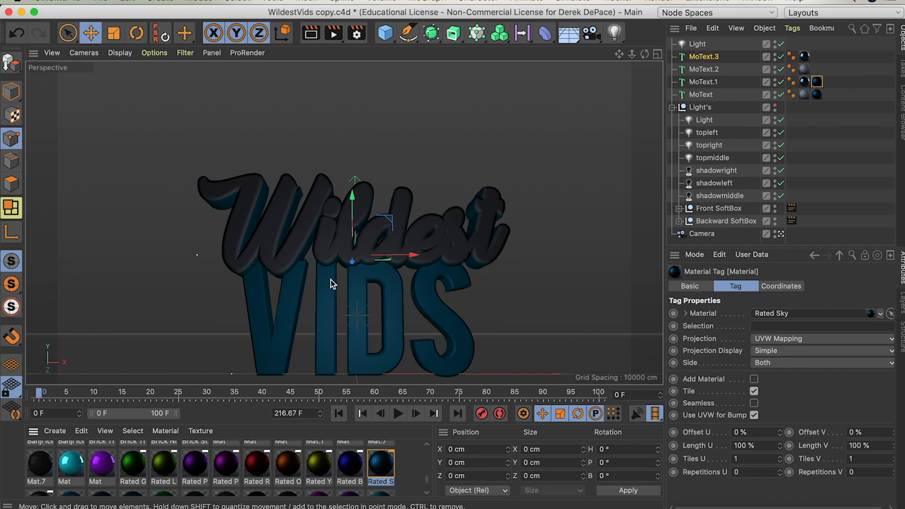
drag(375, 462, 310, 245)
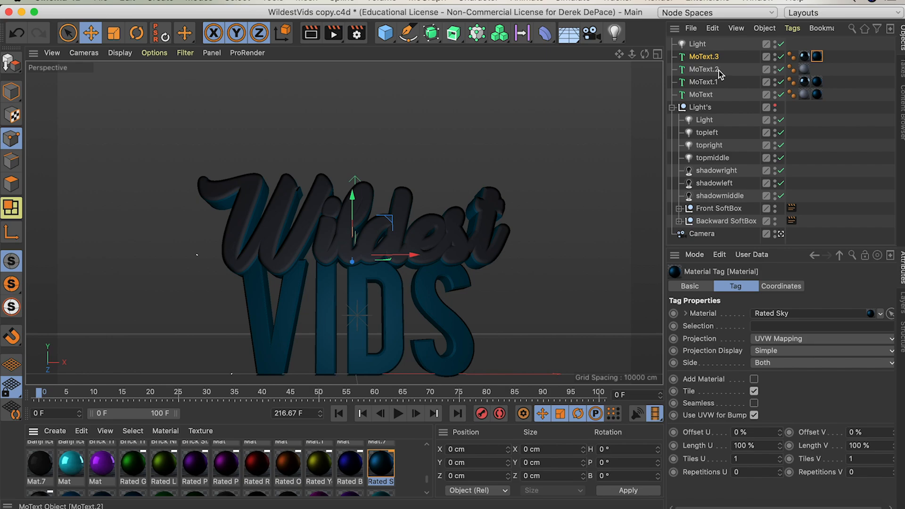
Step: Replace the text of MoText.3 and MoText.2 together with "Your"
shift+click(704, 69)
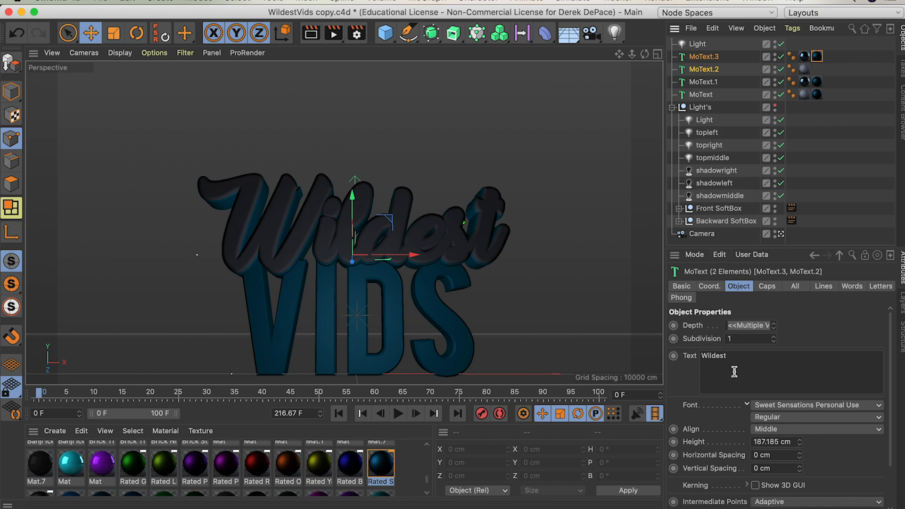
drag(740, 367, 700, 373)
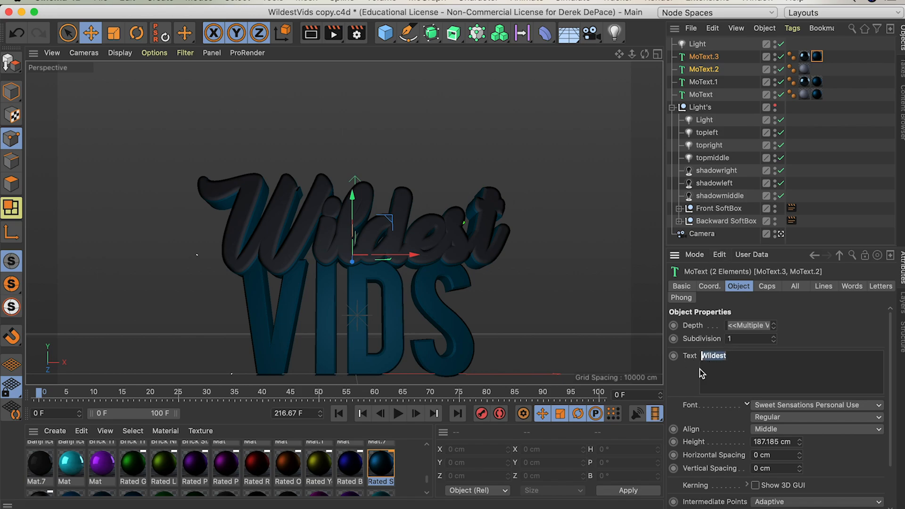
text(Your)
click(684, 376)
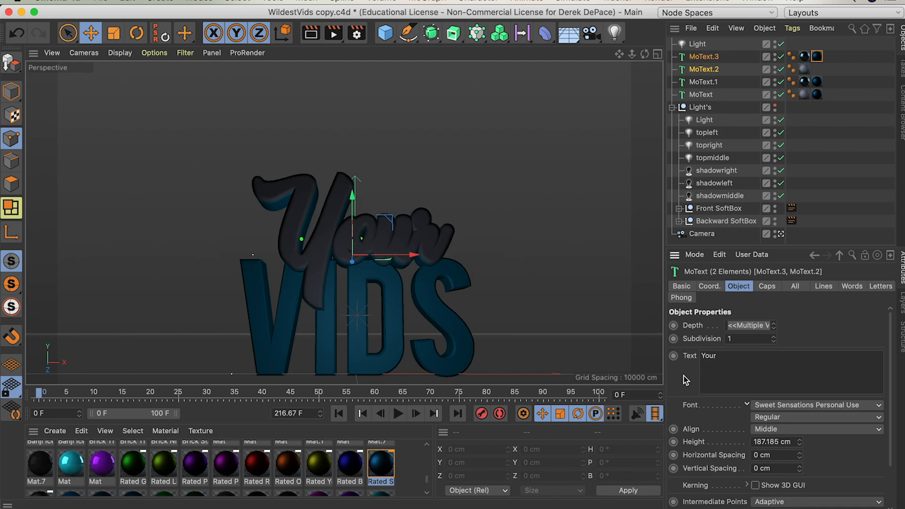
Step: Replace the text of MoText.1 and MoText together with "NAME"
click(702, 82)
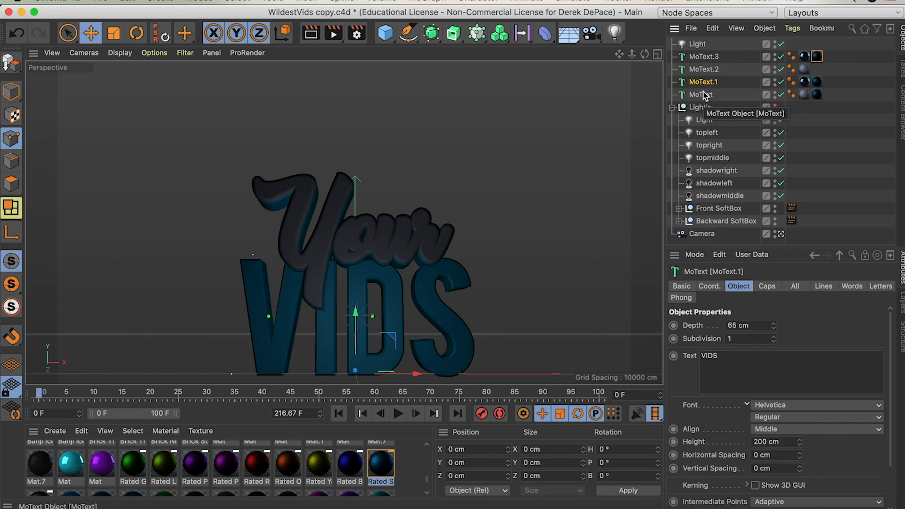
shift+click(703, 95)
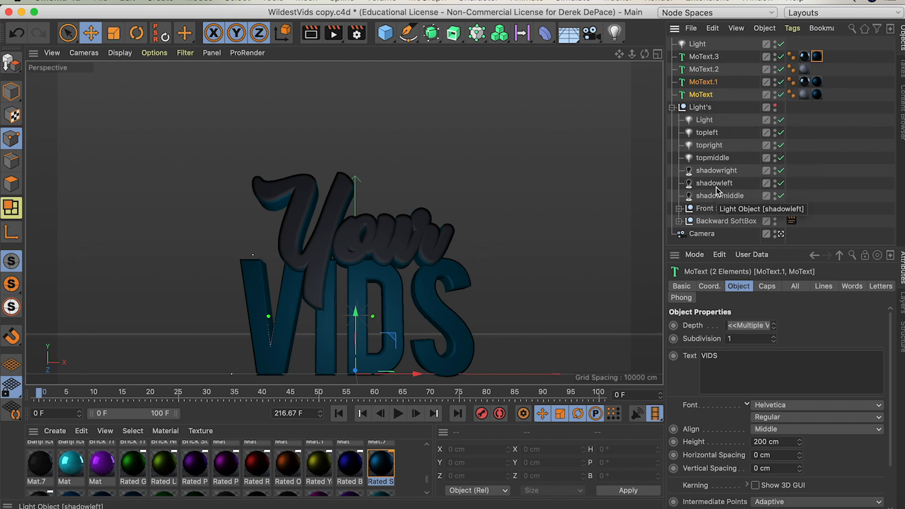
drag(734, 357, 702, 357)
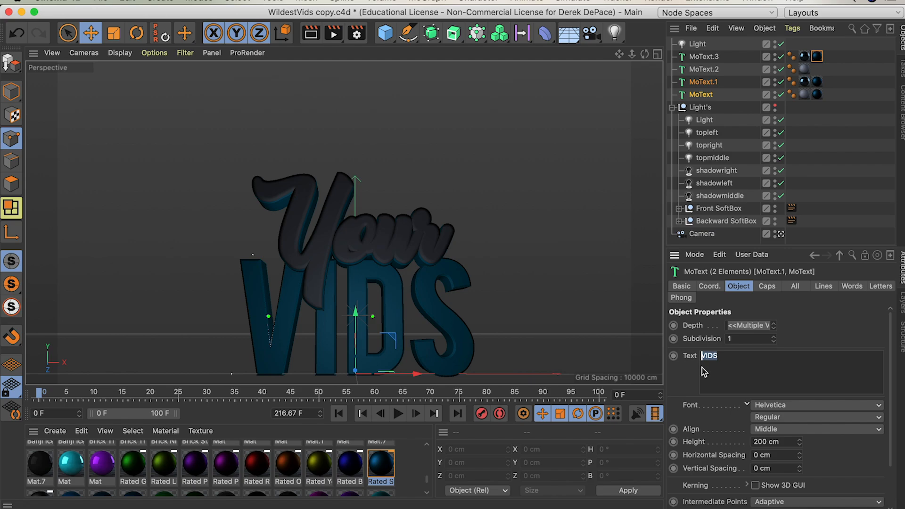
text(NAME)
click(692, 381)
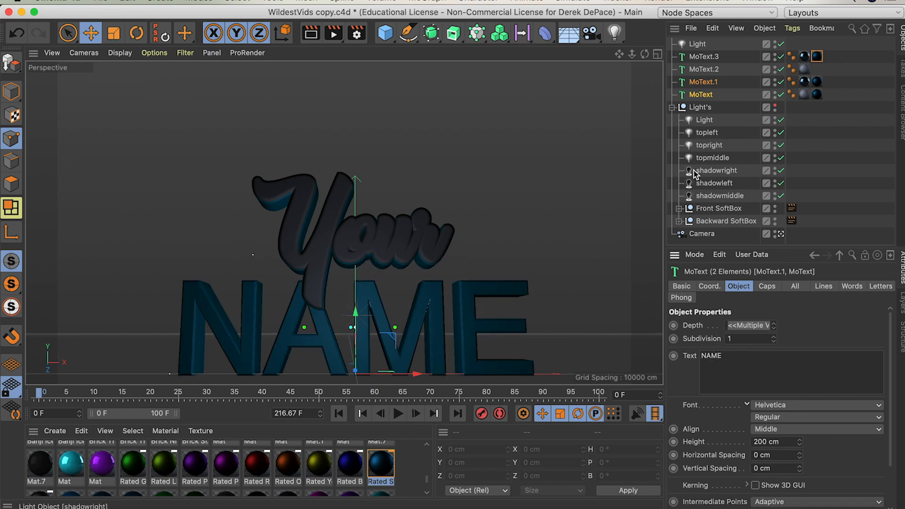
Step: Change the font of the two NAME text objects, MoText.1 and MoText, to American Captain
click(700, 69)
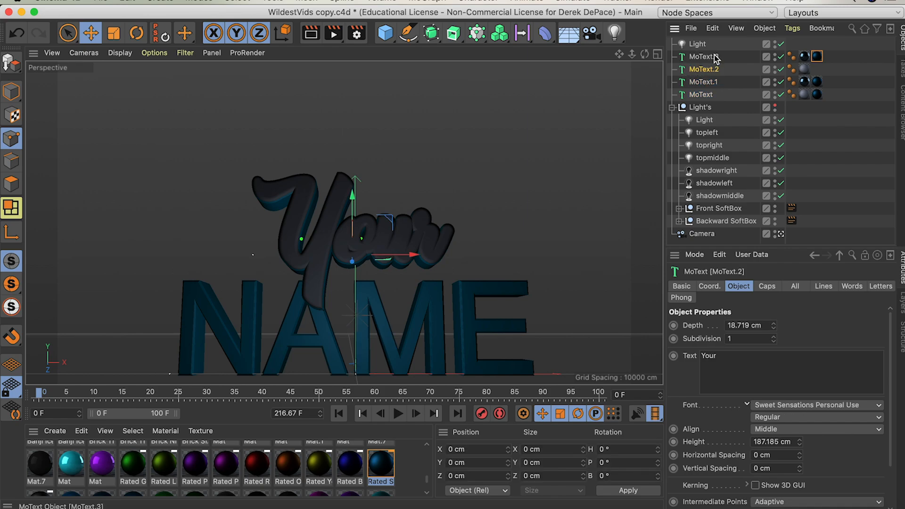
shift+click(716, 57)
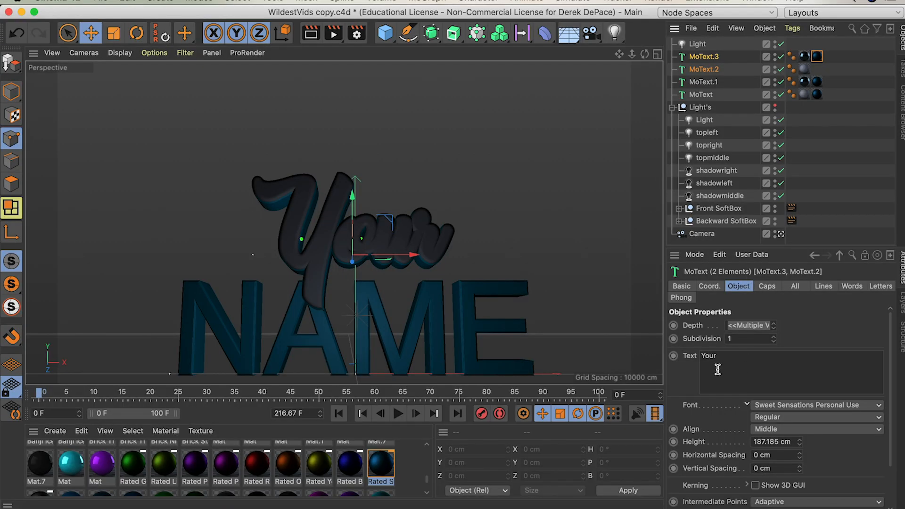
click(707, 82)
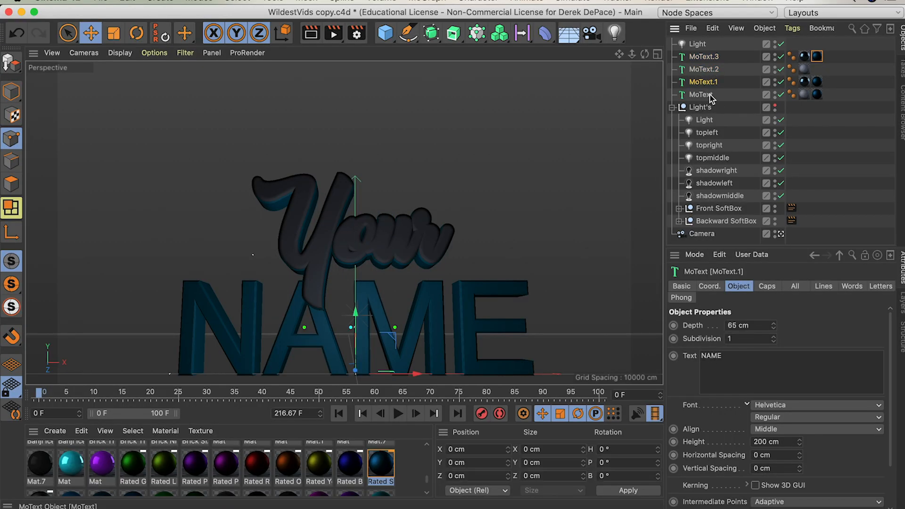
shift+click(707, 94)
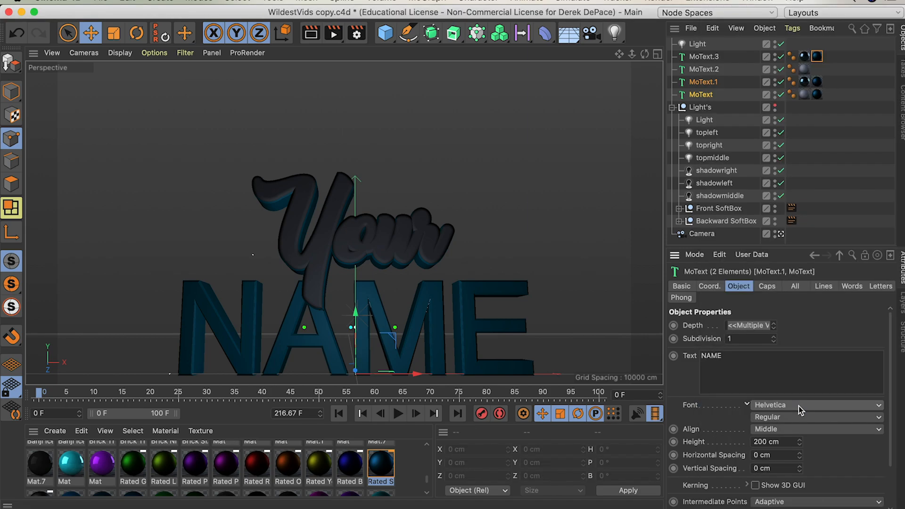
click(870, 406)
scroll(778, 227, up, 15)
click(742, 128)
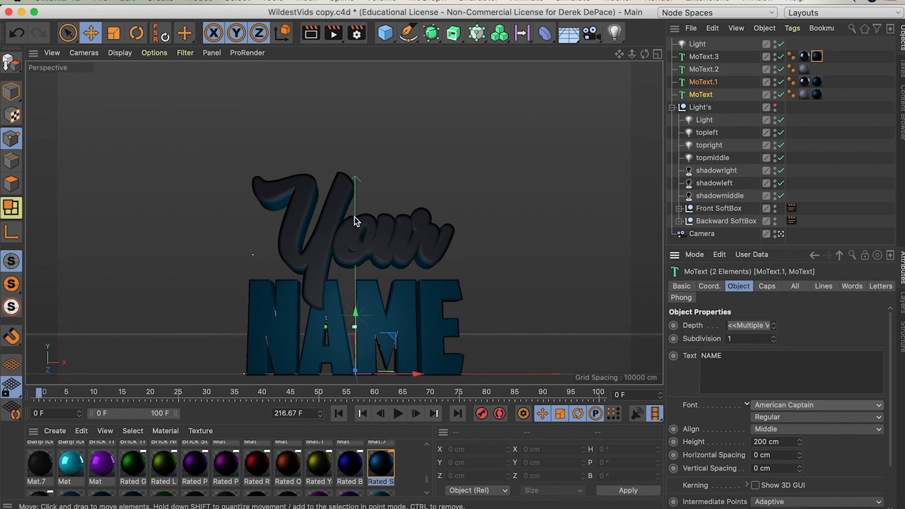
Step: Lower both "Your" text objects, MoText.2 and MoText.3, slightly so they overlap NAME more, and rotate them slightly
click(706, 71)
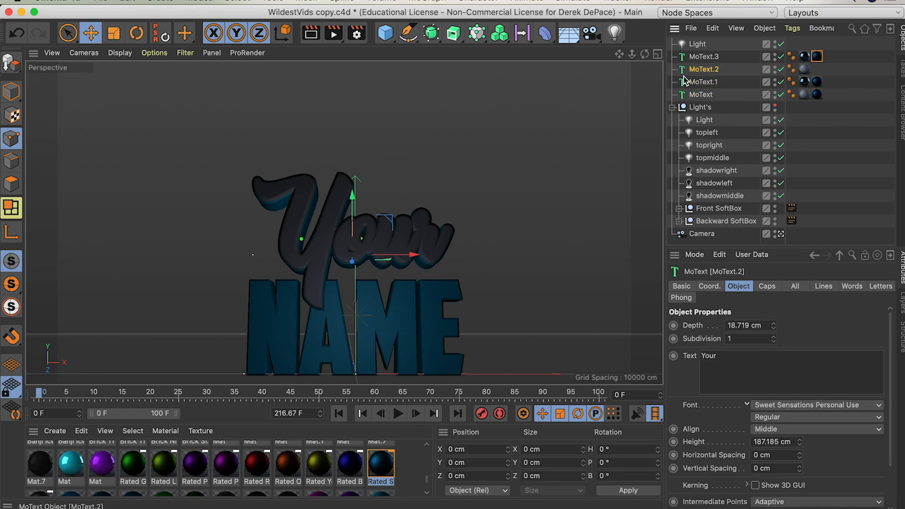
shift+click(716, 57)
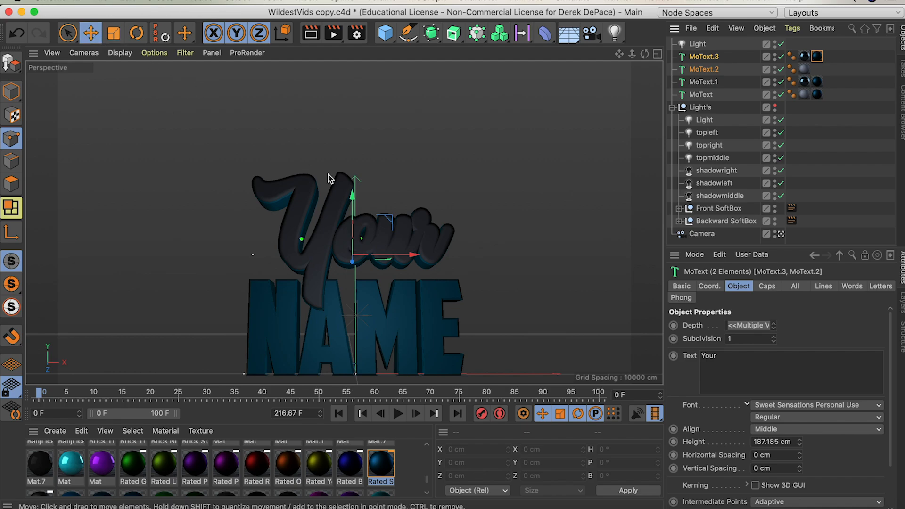
drag(352, 197, 353, 210)
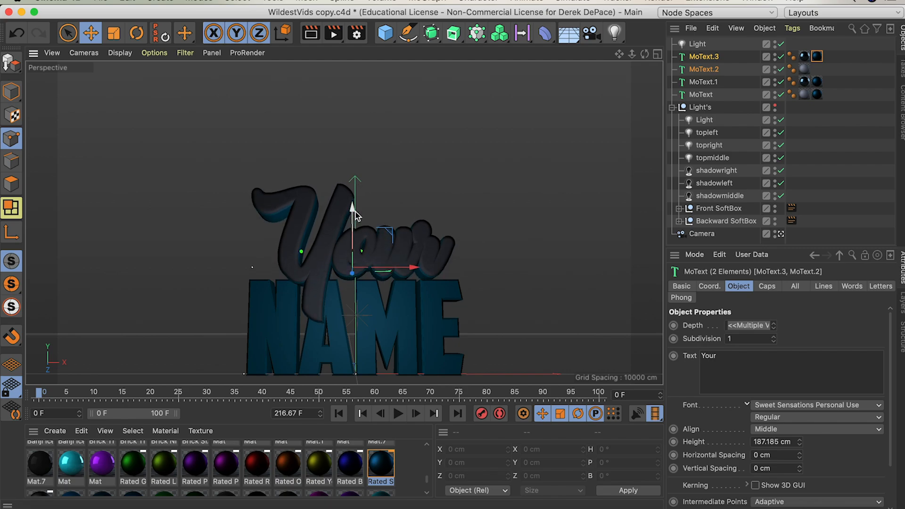
drag(353, 207, 355, 209)
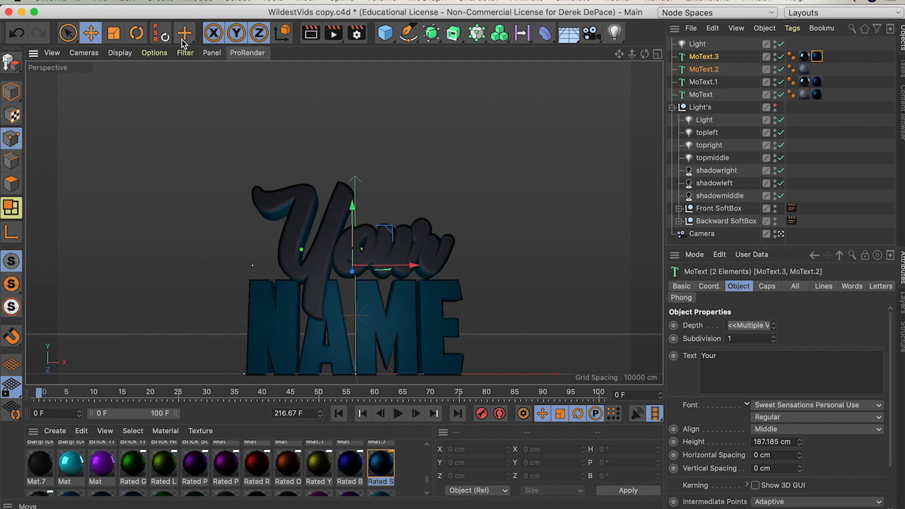
click(143, 33)
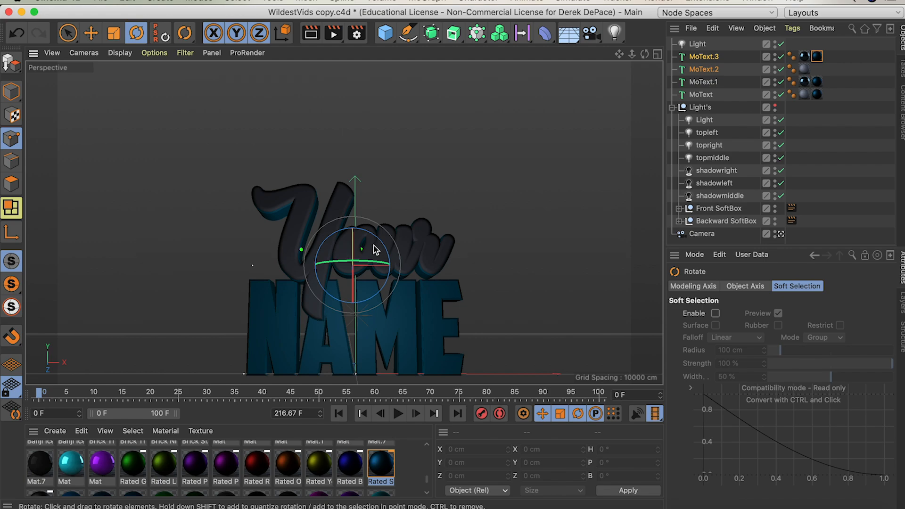
drag(374, 243, 356, 251)
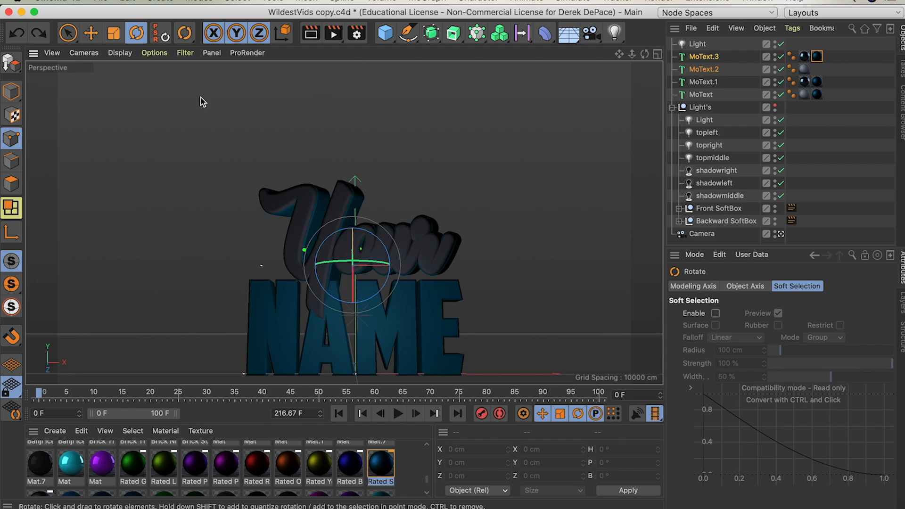
Step: Undo the last rotation changes on the two "Your" text objects, MoText.2 and MoText.3
key(super+z)
key(super+z)
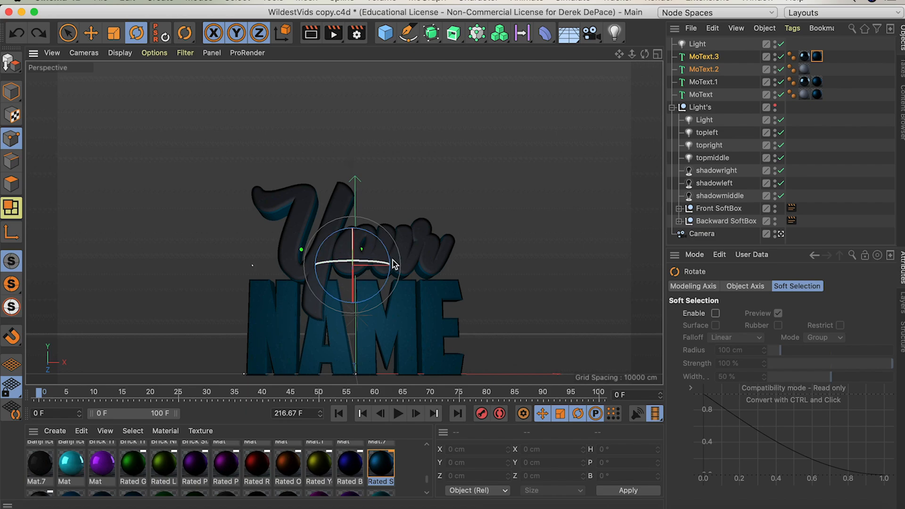
Step: Try adjusting the height of the two NAME text objects, MoText.1 and MoText, together, and return it to 200 cm
click(708, 82)
click(710, 108)
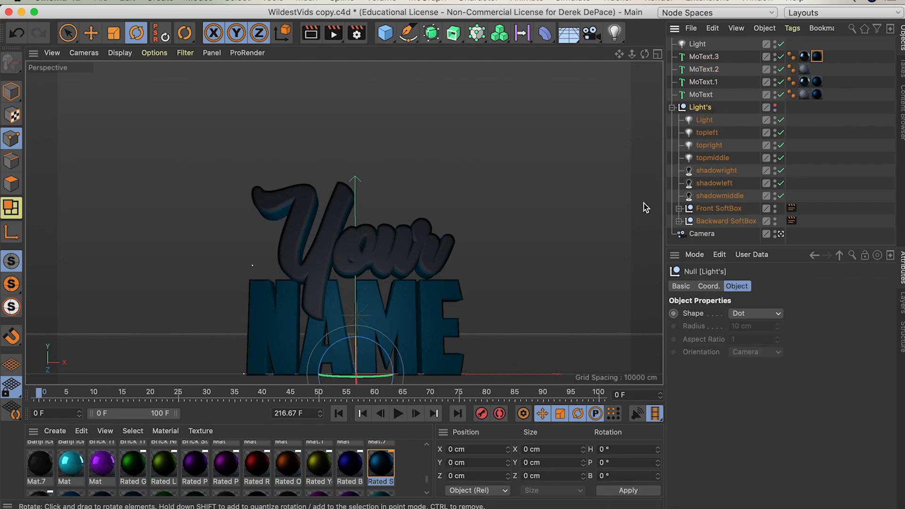
click(716, 85)
click(718, 97)
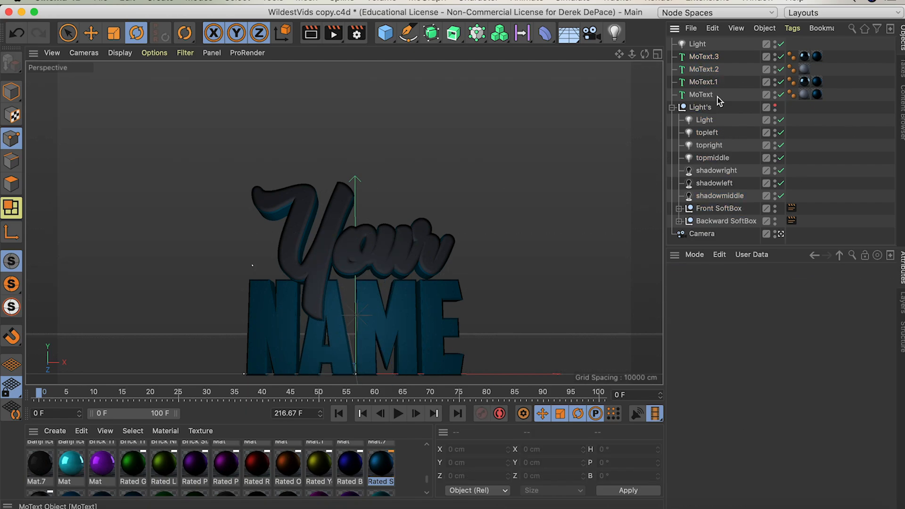
click(708, 82)
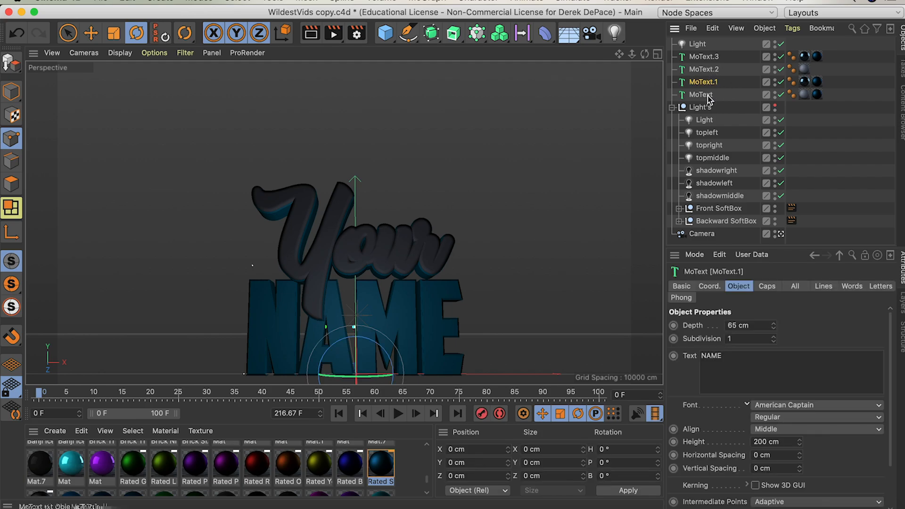
shift+click(707, 96)
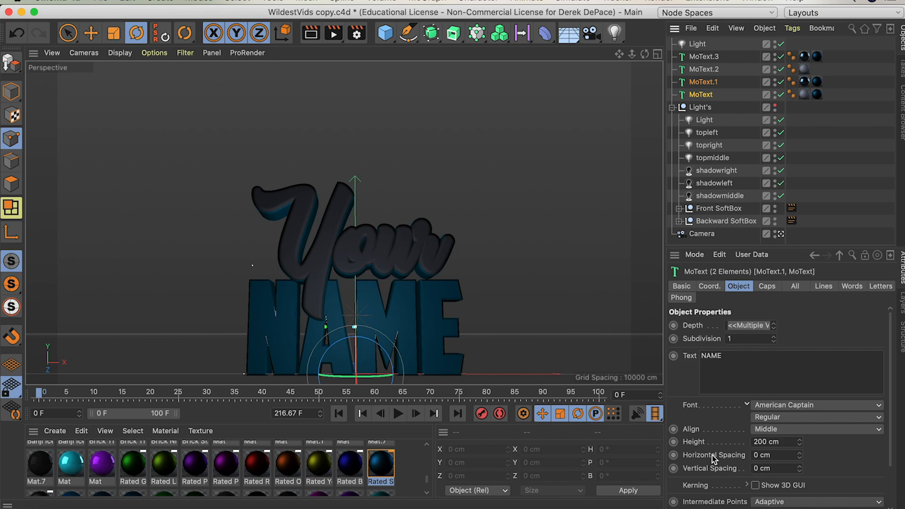
drag(801, 446, 801, 448)
click(800, 444)
click(800, 444)
click(800, 444)
click(800, 444)
click(800, 444)
click(800, 443)
click(800, 444)
click(801, 444)
drag(800, 445, 800, 442)
click(801, 442)
click(800, 442)
click(800, 442)
click(801, 442)
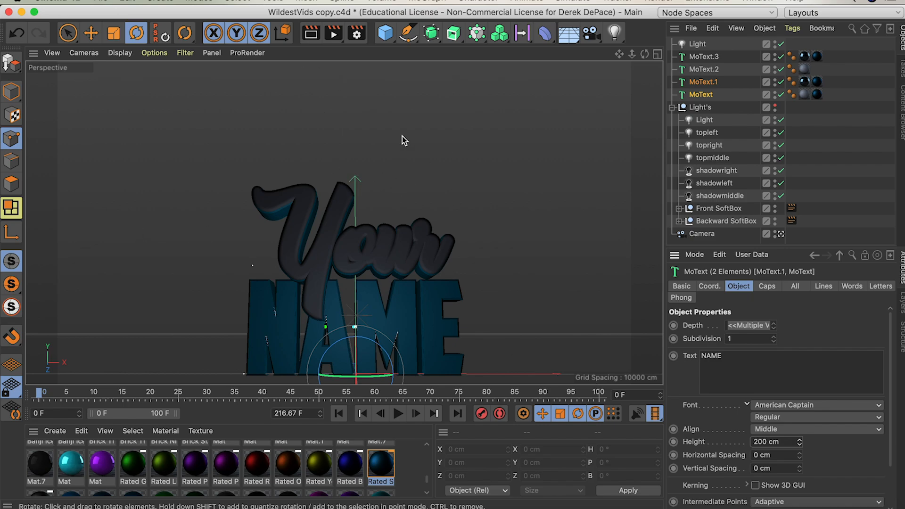
Step: Enable Multi-Pass in the render settings and set the regular image's save location to the Texts folder
click(357, 33)
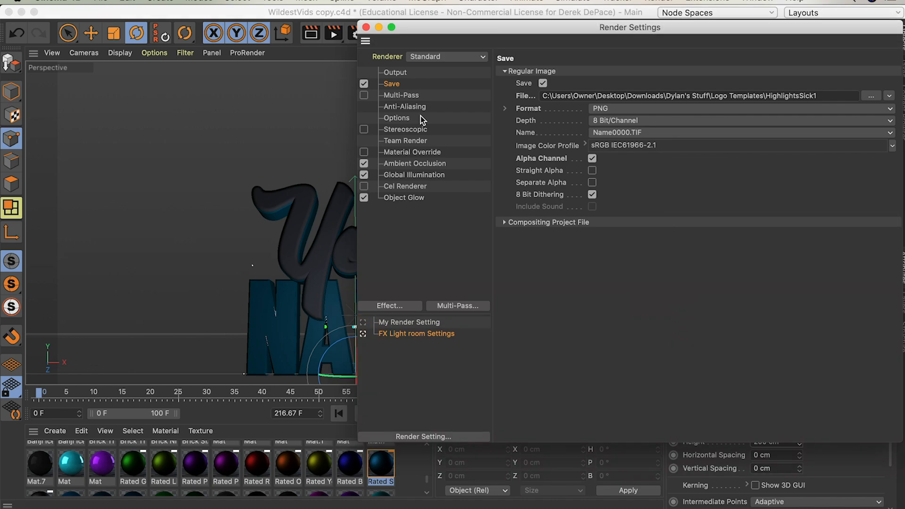
click(364, 95)
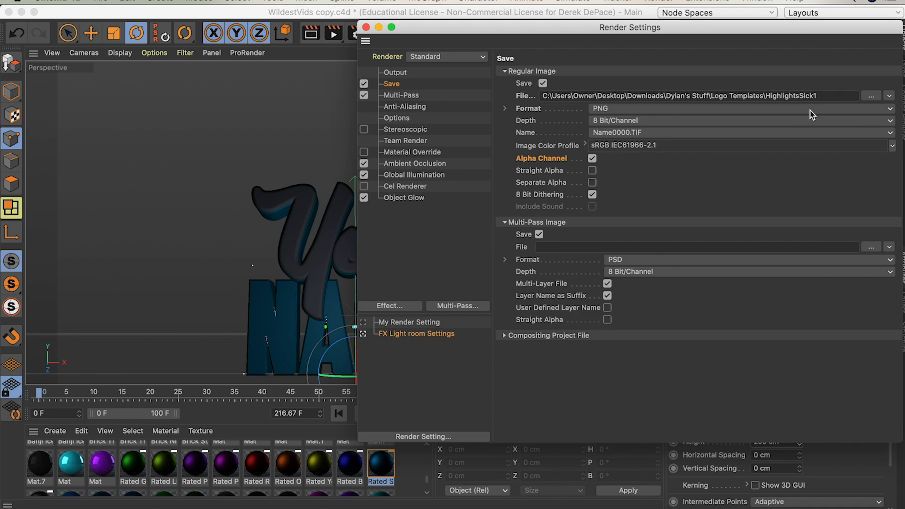
click(870, 97)
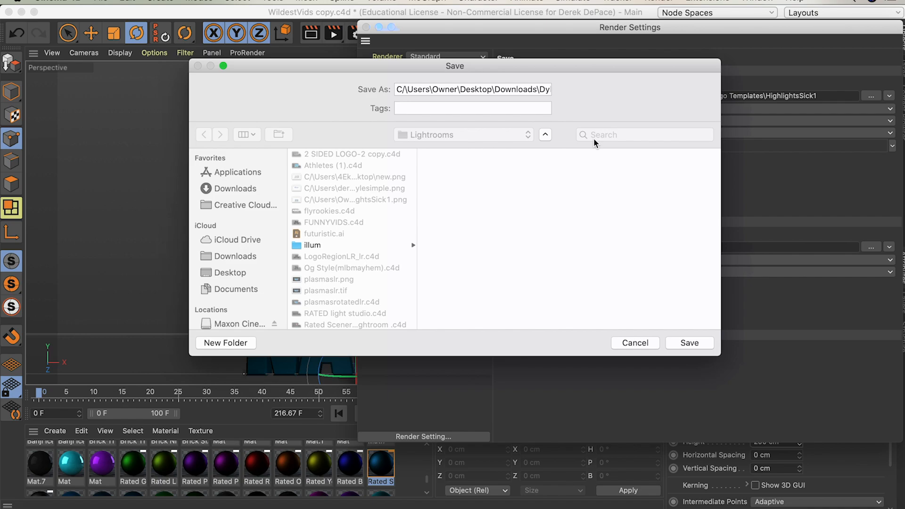
click(702, 345)
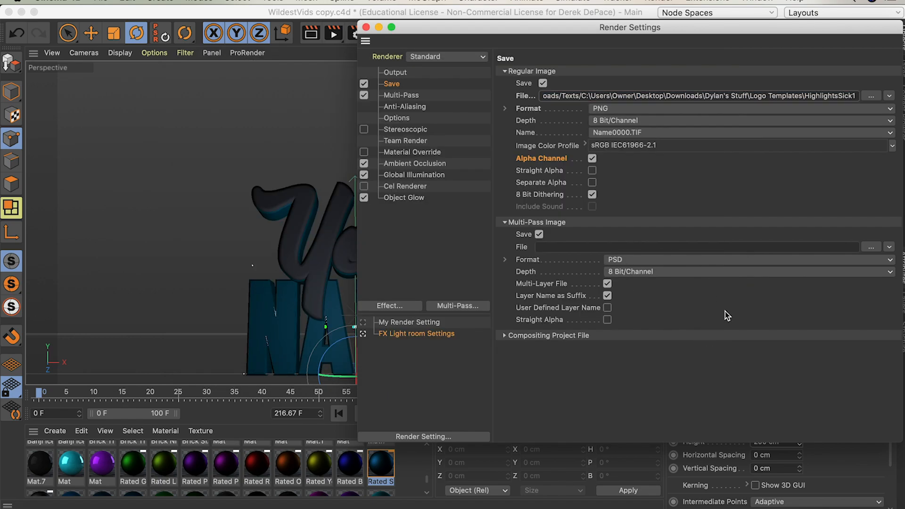
Step: Render the scene to the Picture Viewer
drag(599, 33, 573, 34)
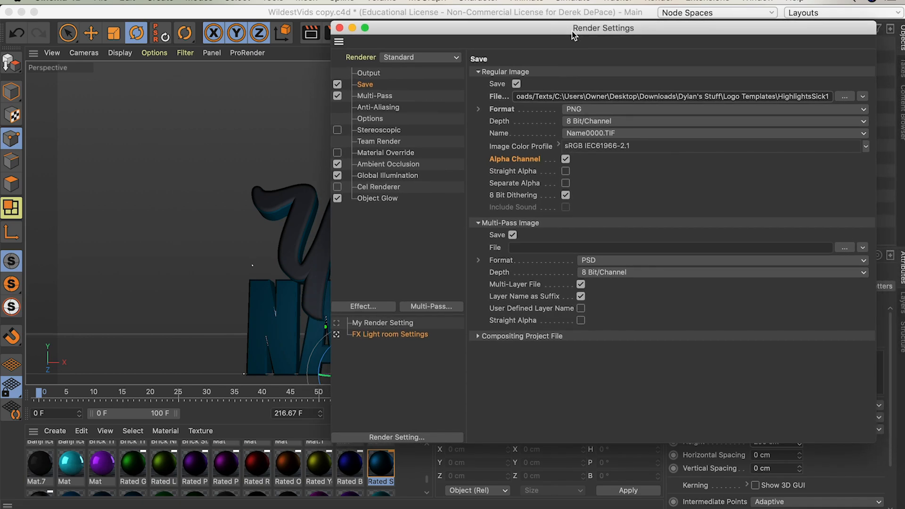
key(shift+r)
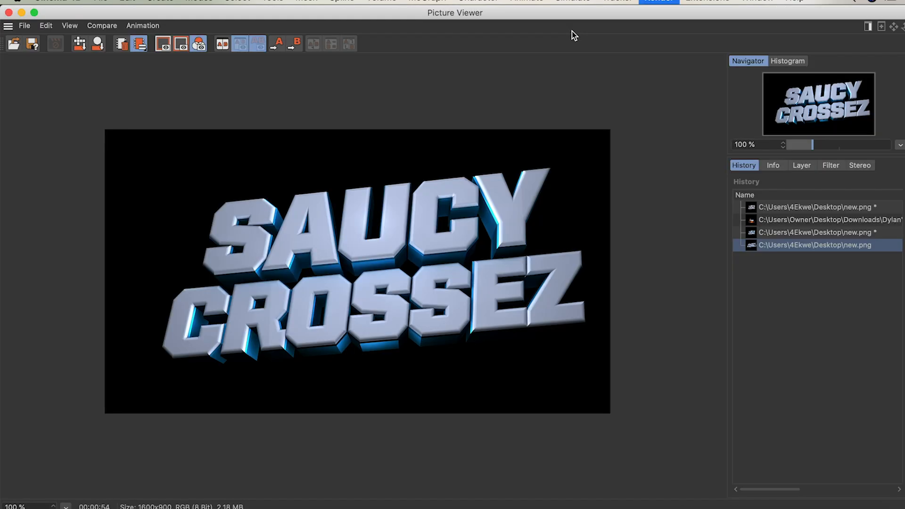
click(556, 192)
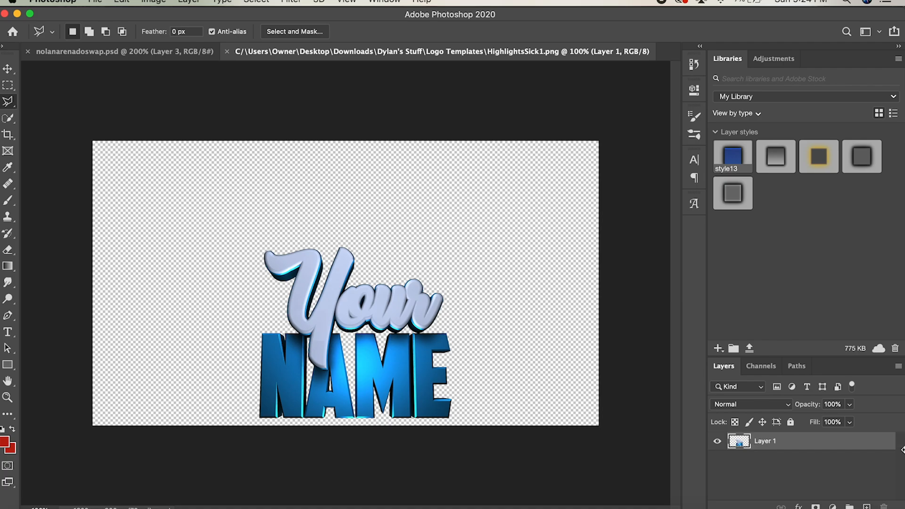
click(739, 442)
double_click(739, 445)
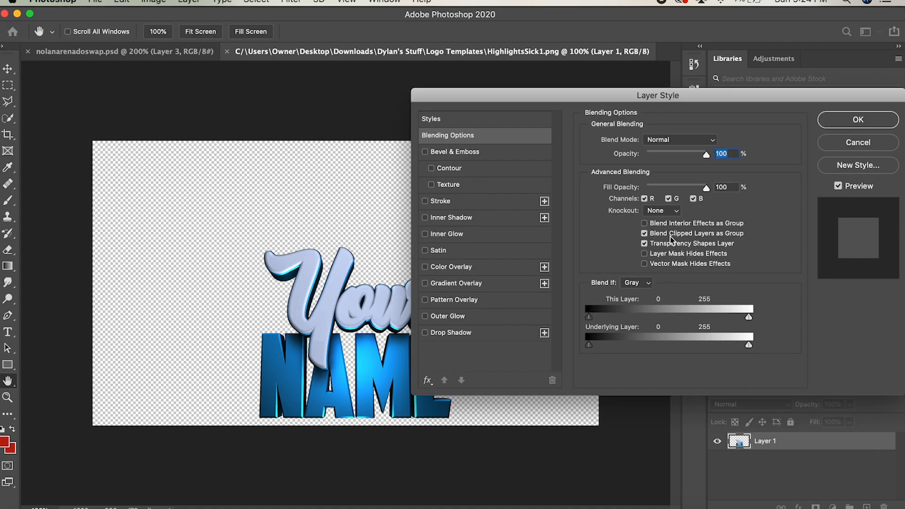
click(858, 142)
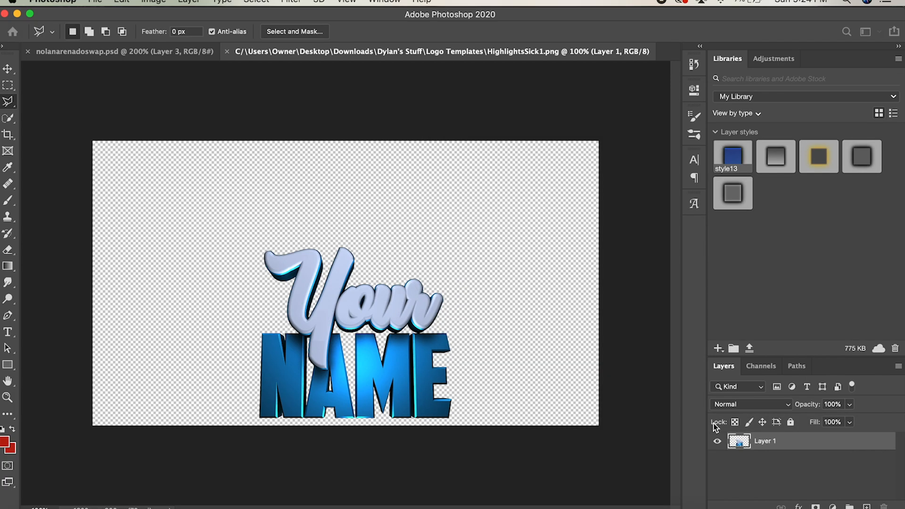
click(799, 507)
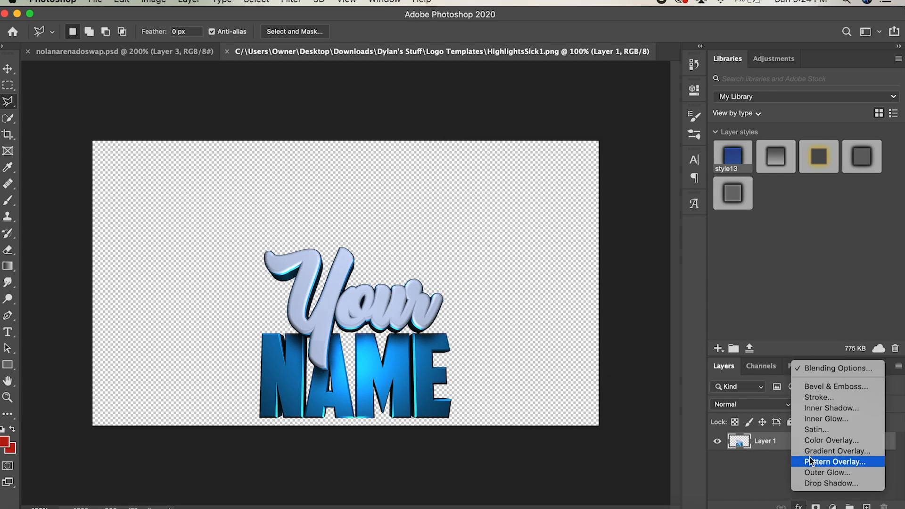
click(745, 479)
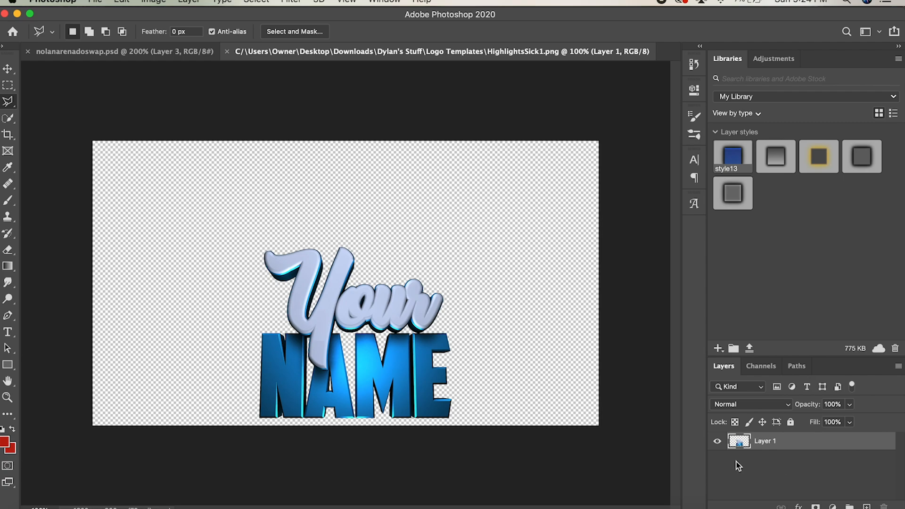
Step: In Photoshop, add an outer glow to Layer 1 of the rendered image with the near-black colour 030303
double_click(738, 446)
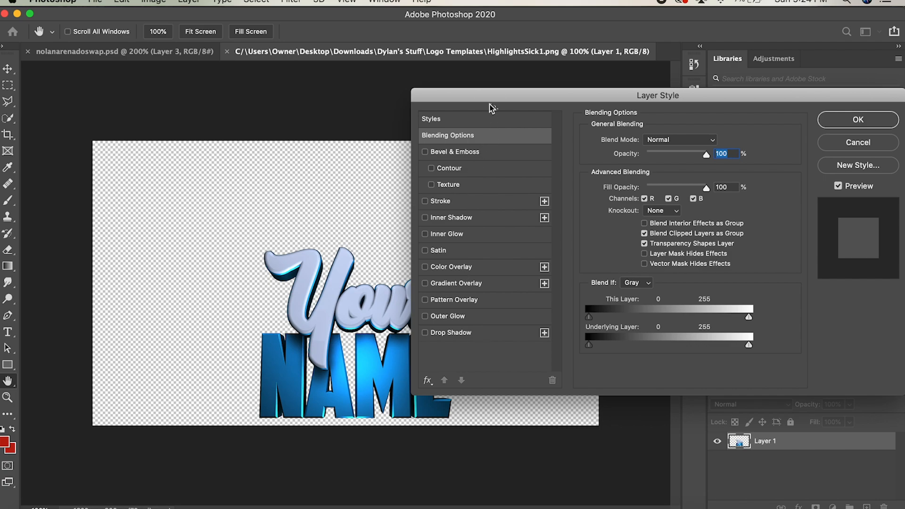
drag(508, 89, 574, 87)
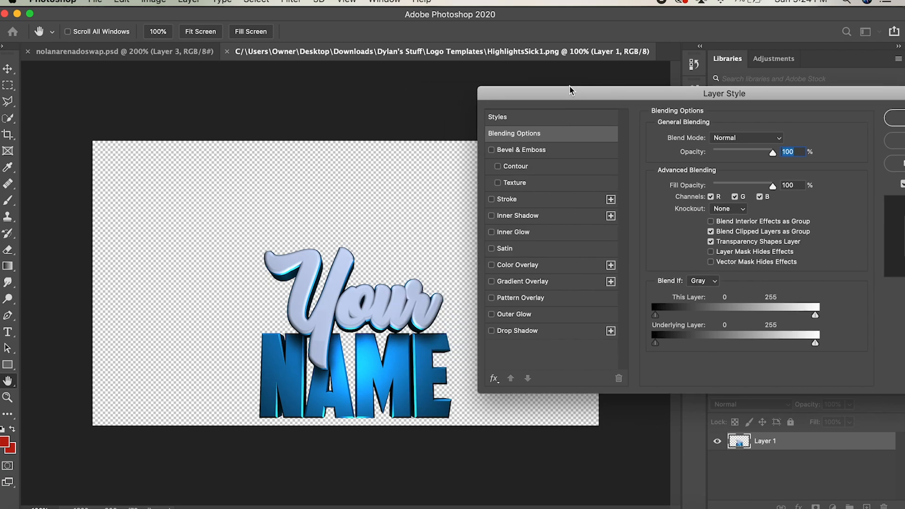
click(515, 315)
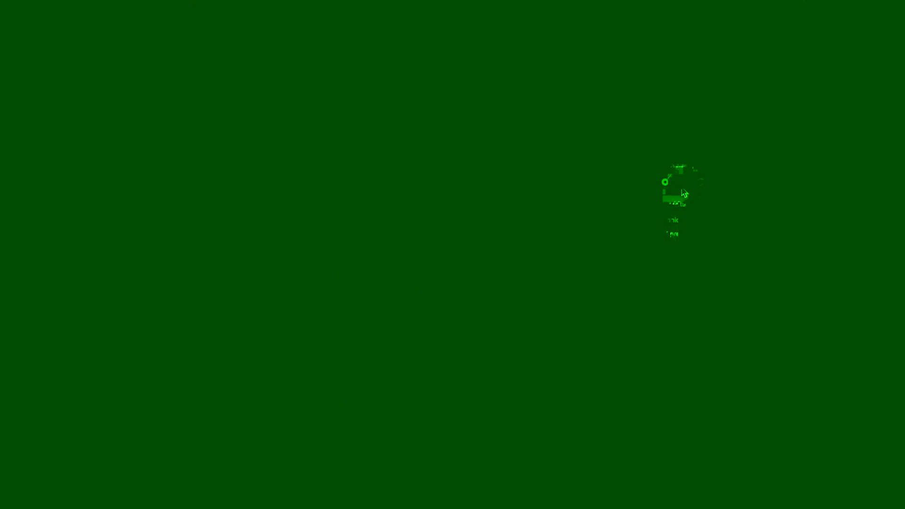
click(681, 184)
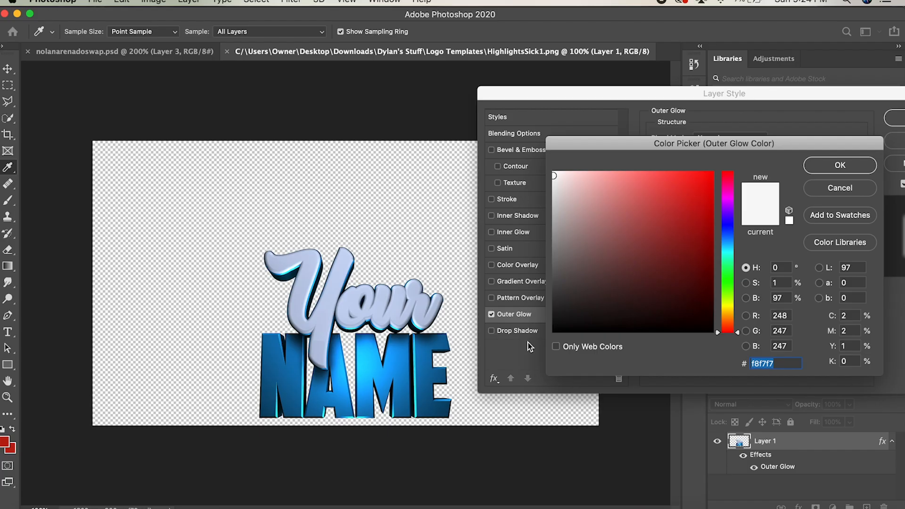
click(542, 326)
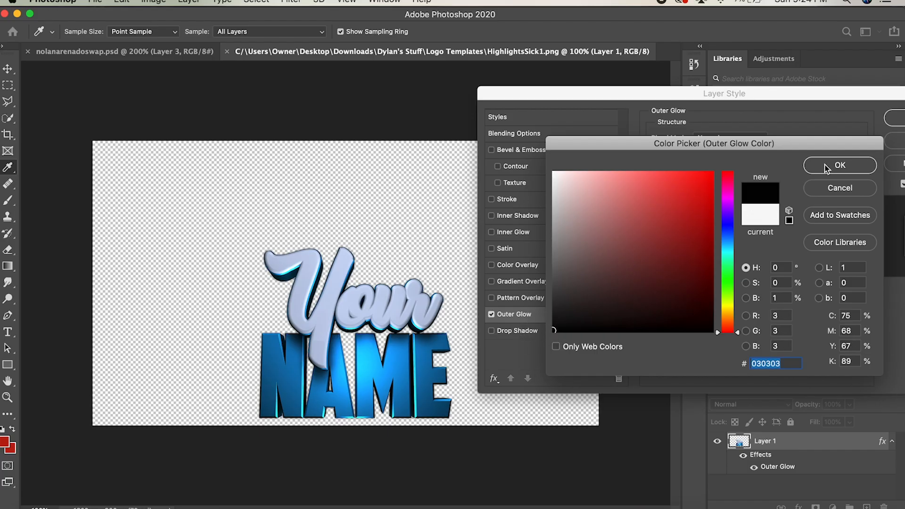
click(827, 166)
Step: Set the outer glow's opacity to 59% and its size to 38 px
text(59)
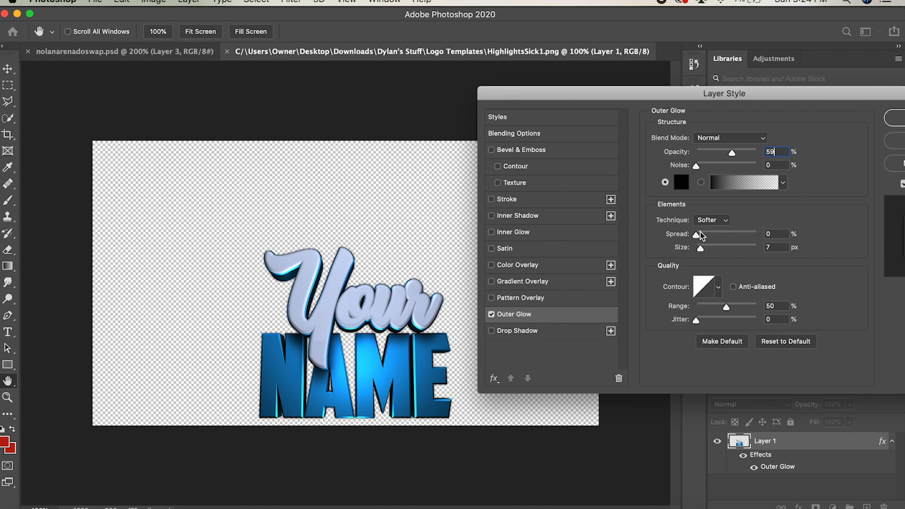
drag(701, 249, 720, 248)
click(776, 247)
text(38)
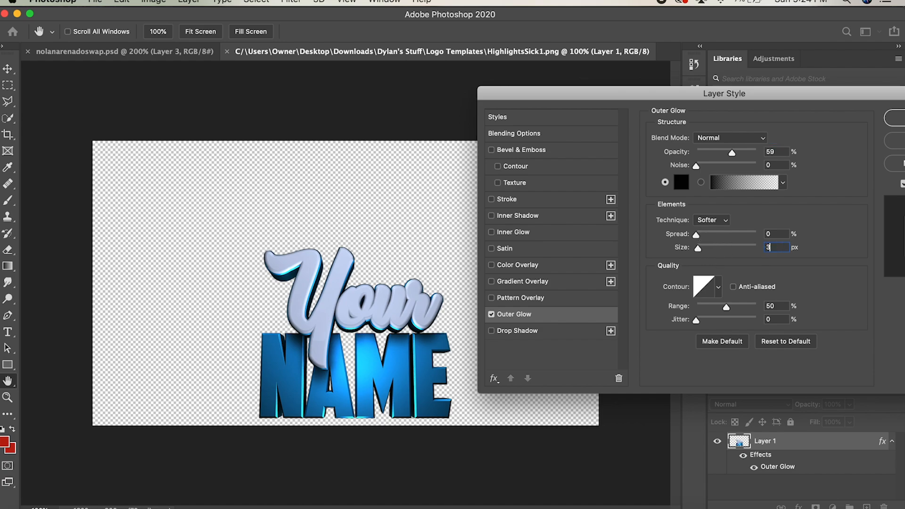
Step: Add a black drop shadow with a 90° angle to Layer 1 and apply the layer style
click(532, 331)
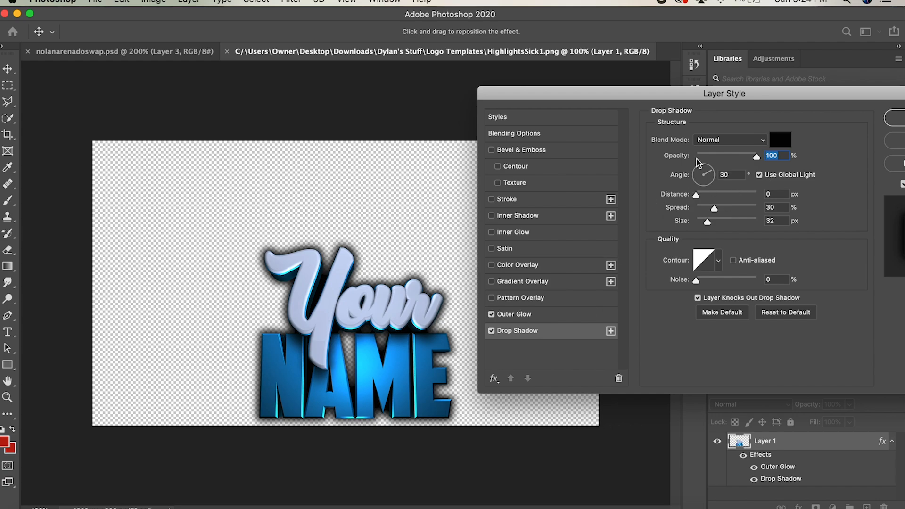
click(537, 314)
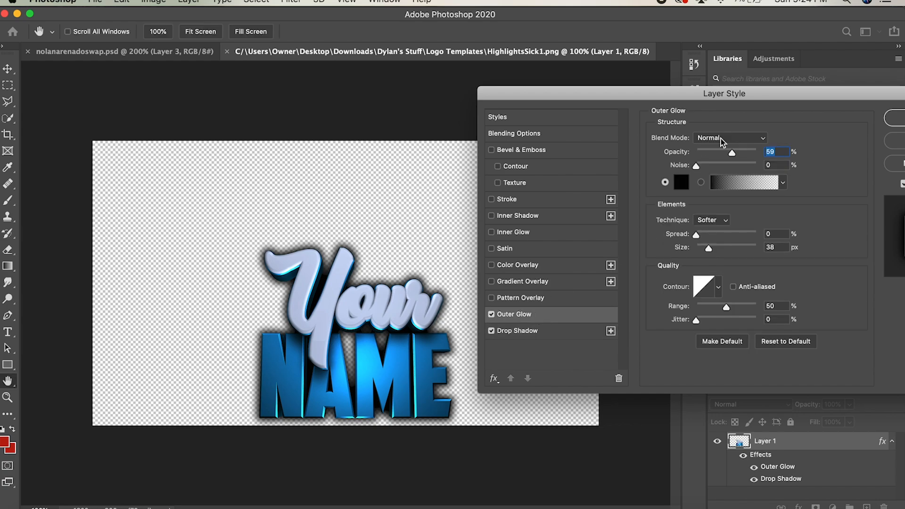
click(532, 331)
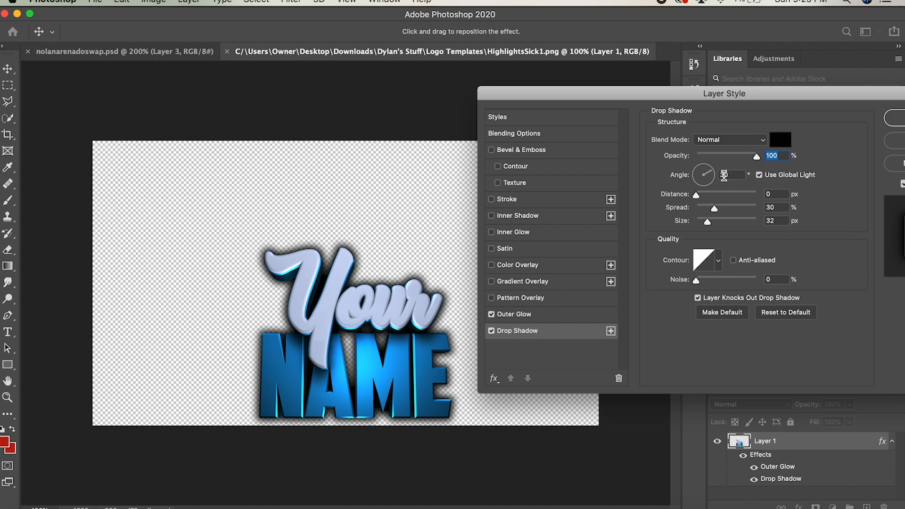
drag(707, 173, 705, 170)
text(90)
click(809, 200)
click(801, 98)
drag(802, 98, 674, 111)
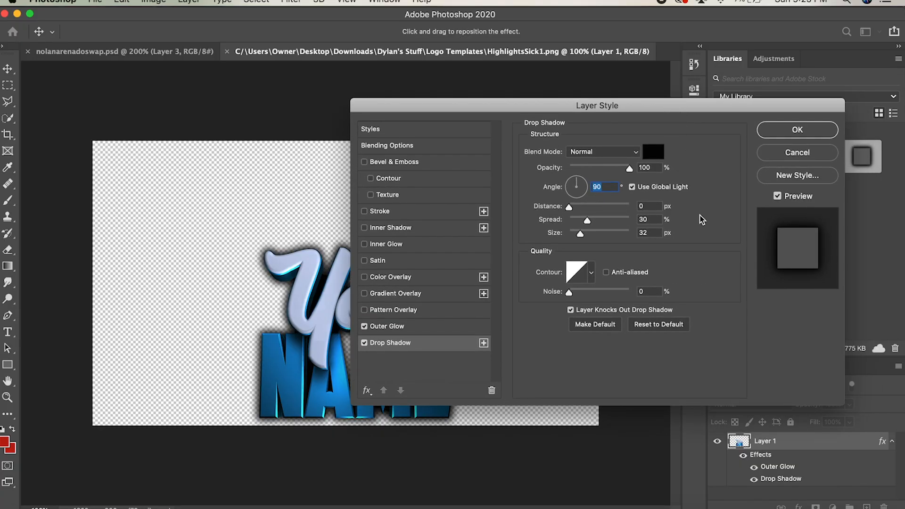
click(417, 327)
click(414, 343)
mouse_move(672, 104)
mouse_down()
mouse_move(773, 104)
mouse_move(661, 92)
mouse_up()
click(785, 119)
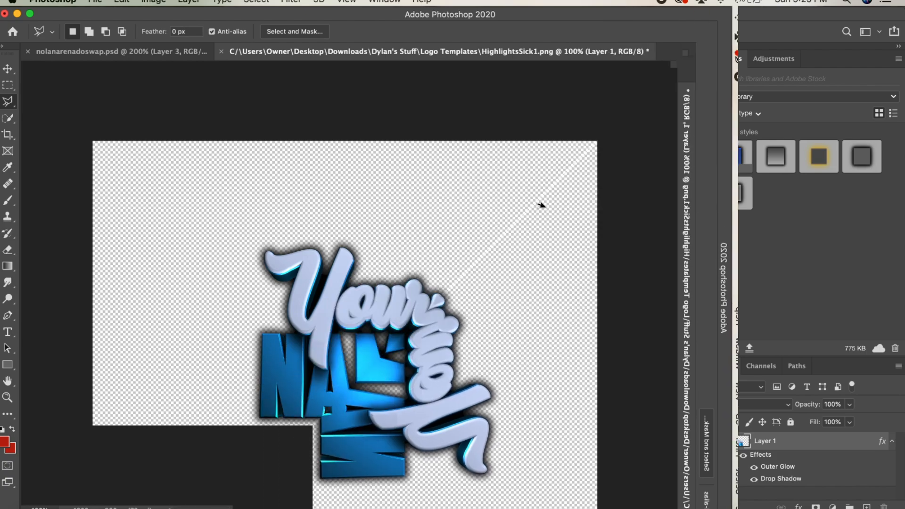